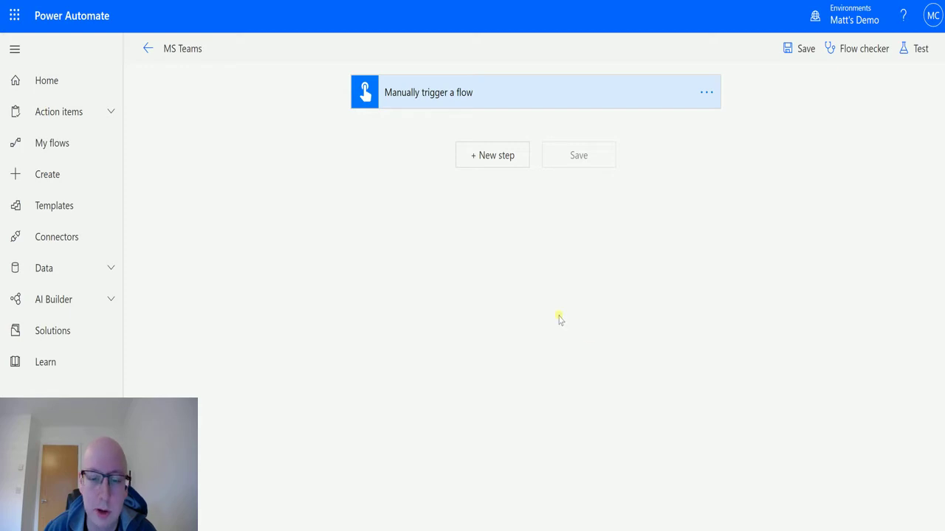
# Add the Microsoft Teams action "Post a message as the Flow bot to a user (preview)" after the manual trigger
pyautogui.click(508, 154)
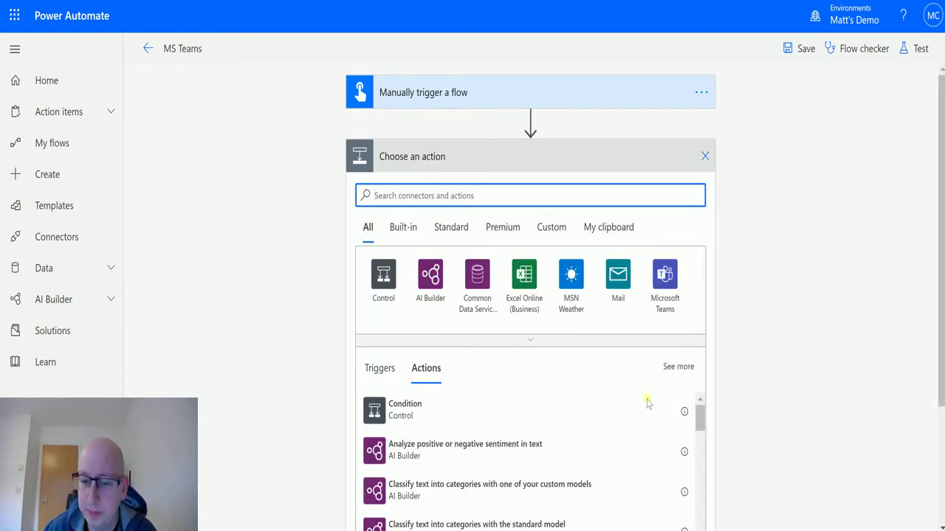
pyautogui.click(670, 275)
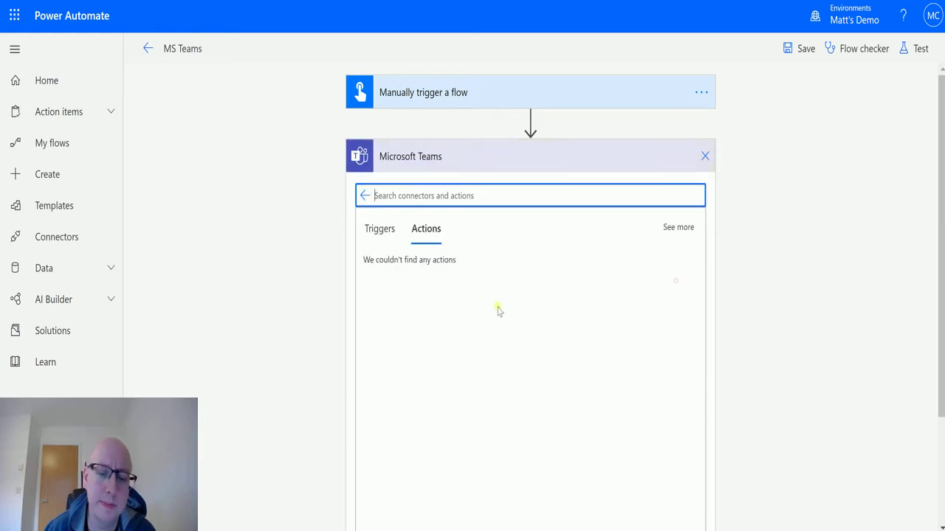
pyautogui.scroll(-10, 538, 321)
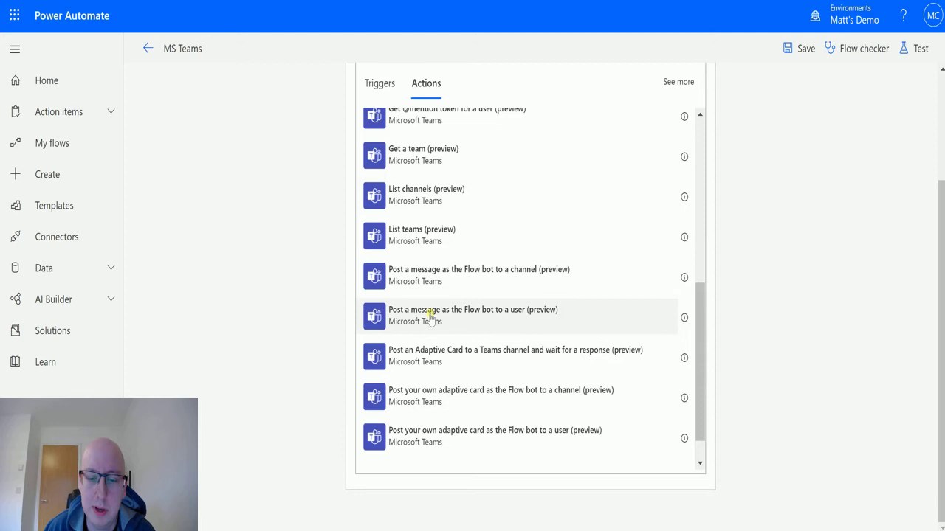
pyautogui.click(535, 318)
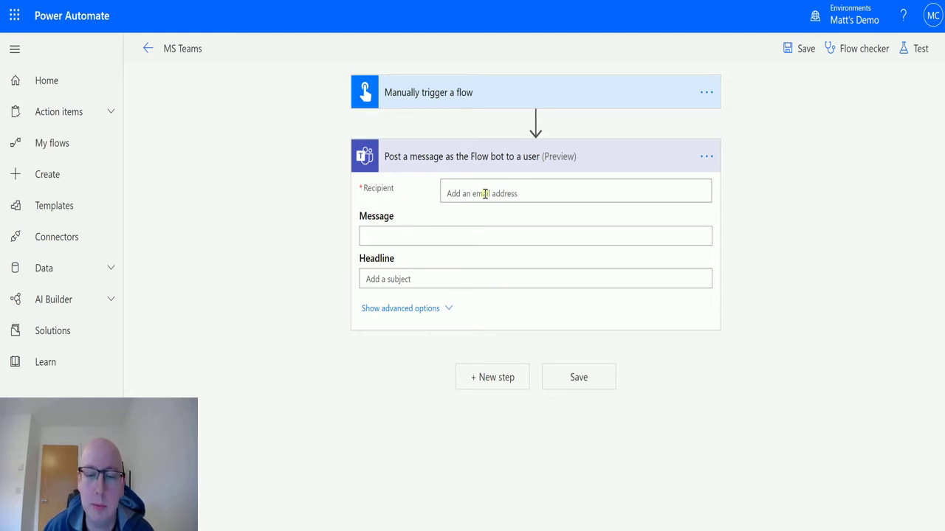
# Set the recipient of the Flow bot message by searching for the user's e-mail and choosing the matching account
pyautogui.click(510, 189)
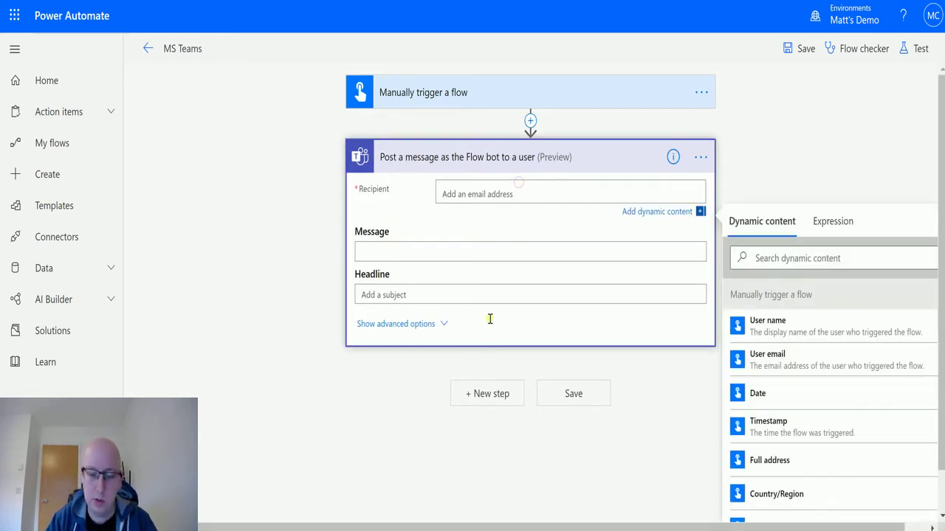
pyautogui.write('matt.c')
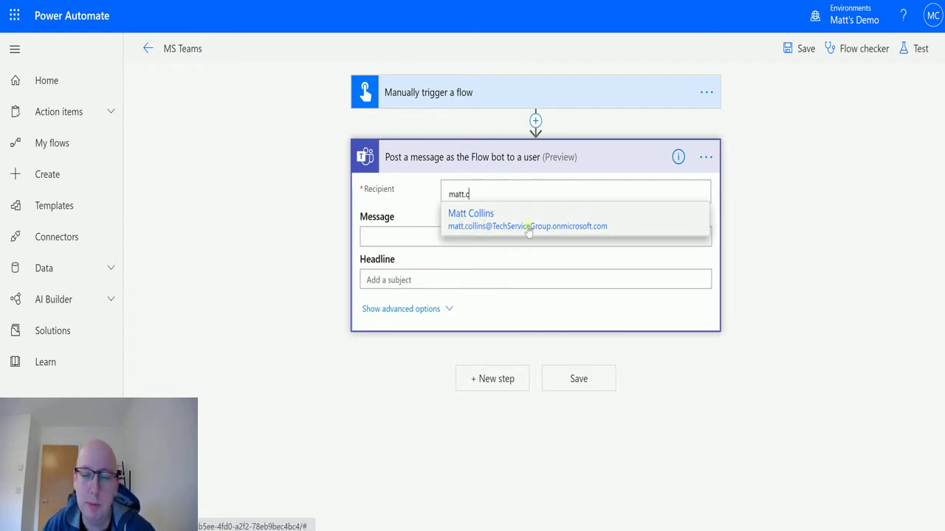
pyautogui.click(509, 223)
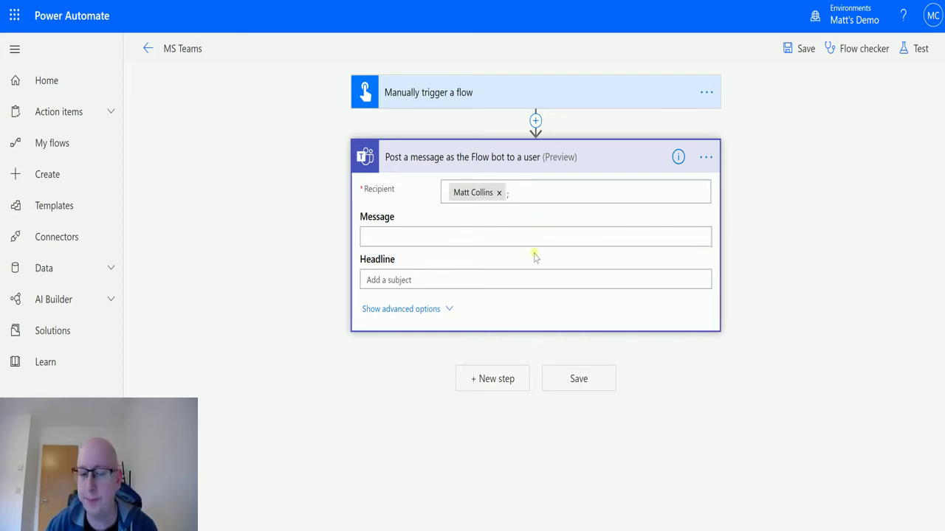
# Enter the message "Hey, can we catch up at some point today, I promise there will be cake." followed by a dash and the sender's first name
pyautogui.click(528, 240)
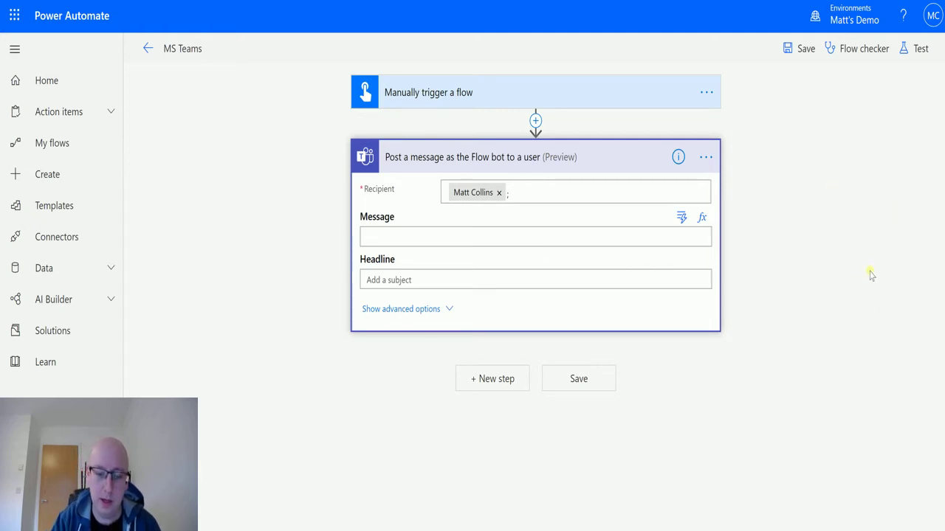
pyautogui.write('Hey')
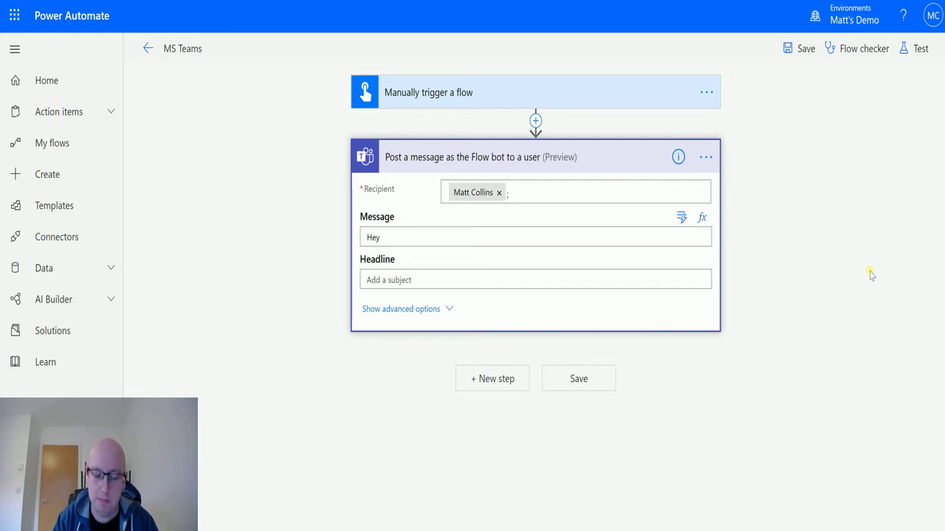
pyautogui.write(', can ')
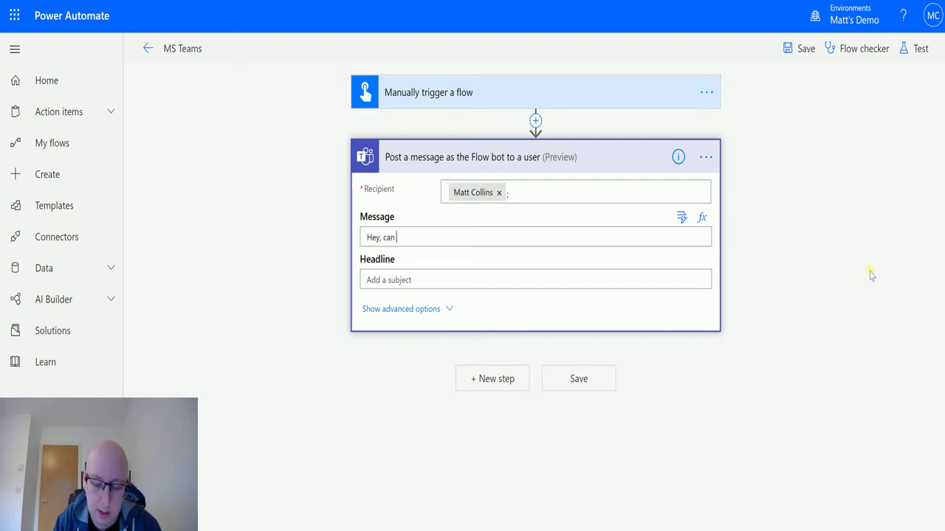
pyautogui.write('we catch u')
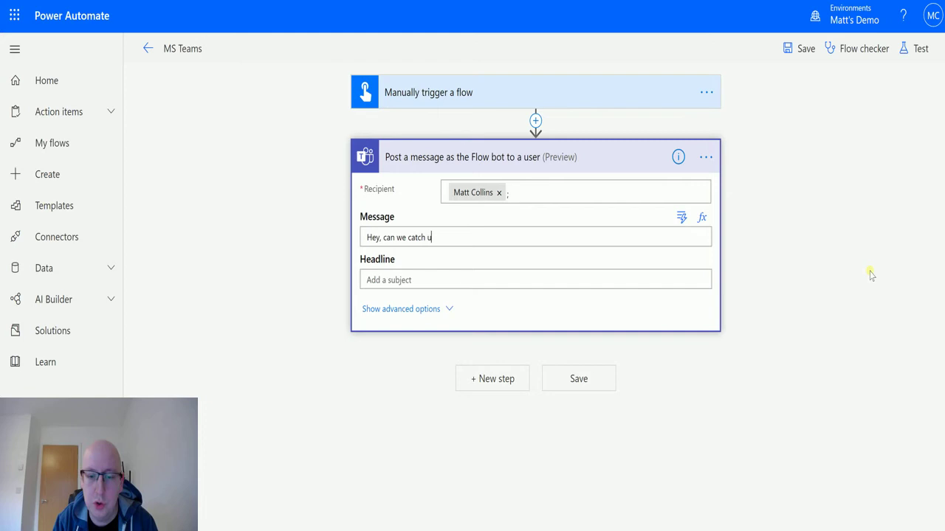
pyautogui.write('p at some point today,')
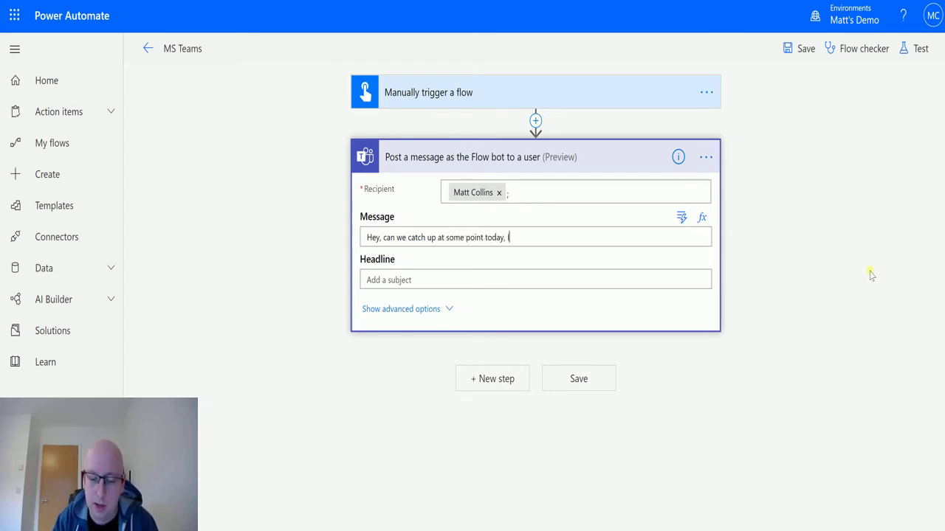
pyautogui.write(' I promise ther')
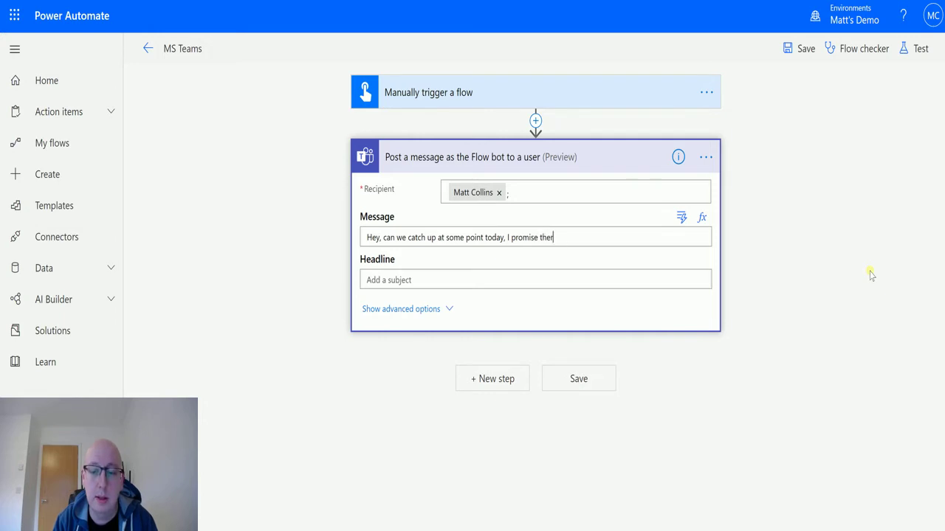
pyautogui.write('e will be cake.')
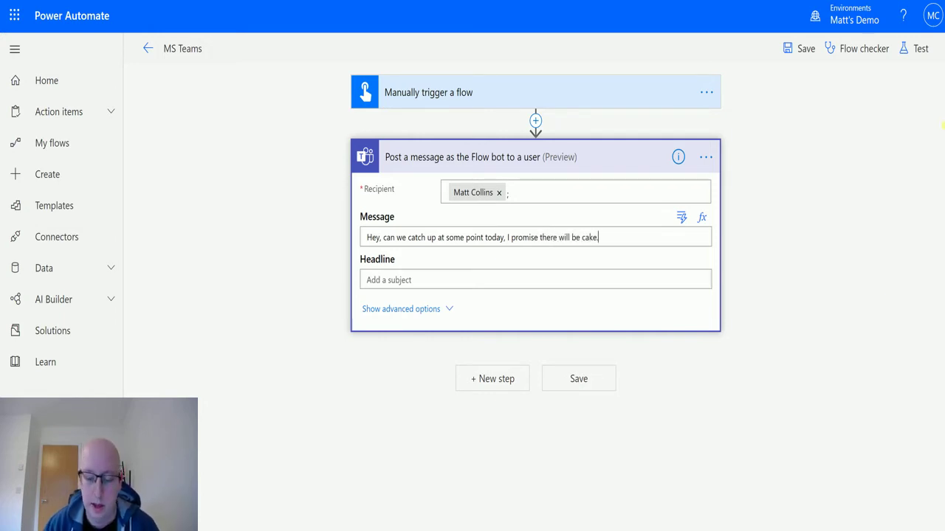
pyautogui.write(' - Fred')
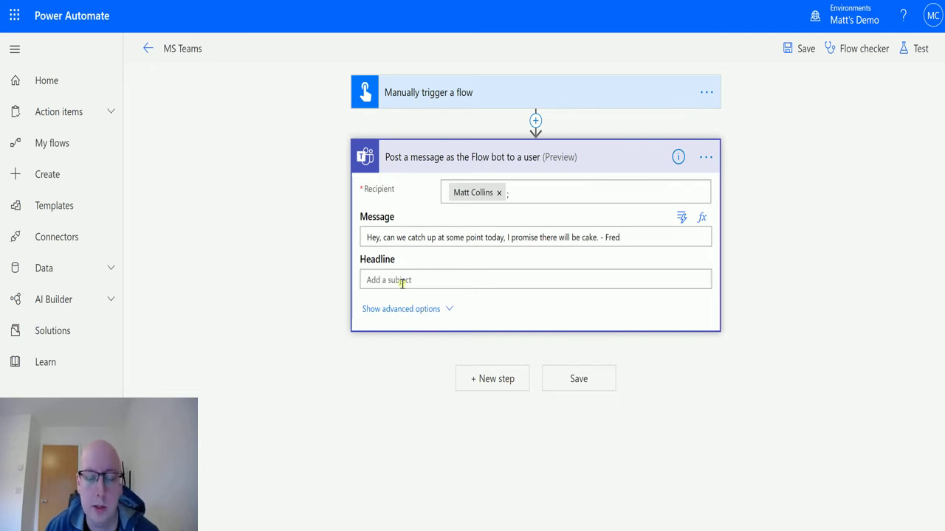
# Show the action's advanced options and enter "This is the headline" as the headline
pyautogui.click(421, 308)
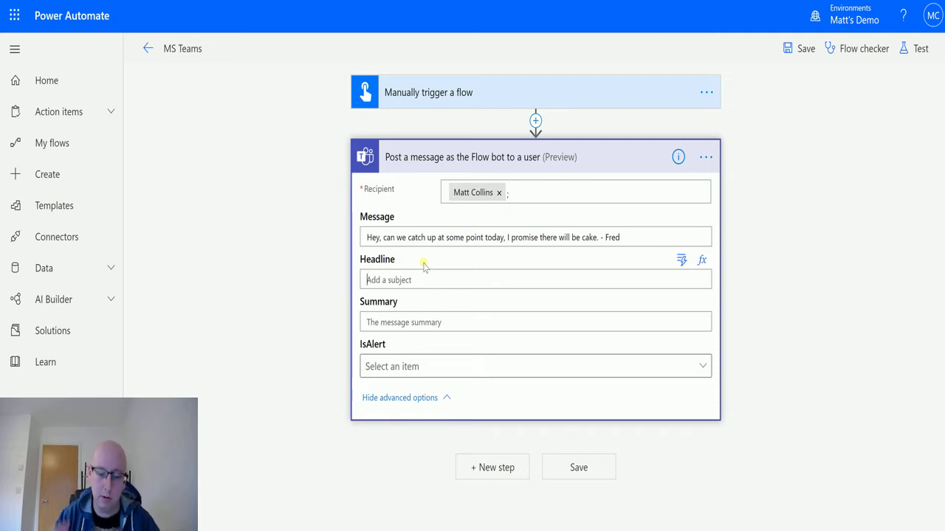
pyautogui.write('This is')
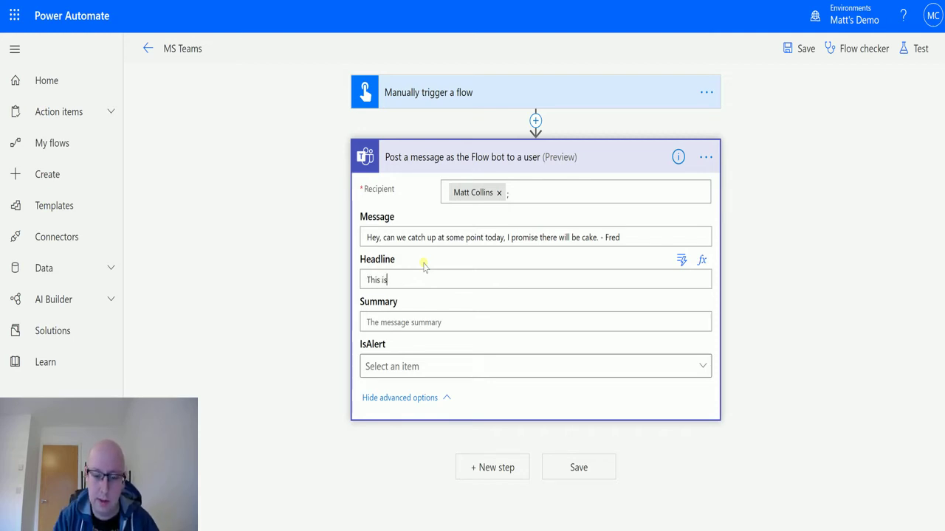
pyautogui.write(' the headline')
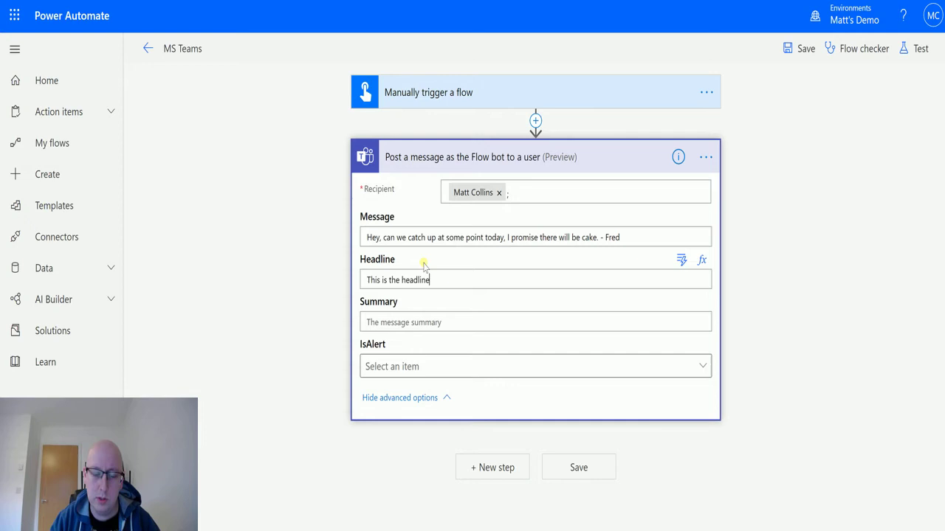
# Enter "Quick Catch Up" as the summary of the Flow bot message
pyautogui.click(465, 322)
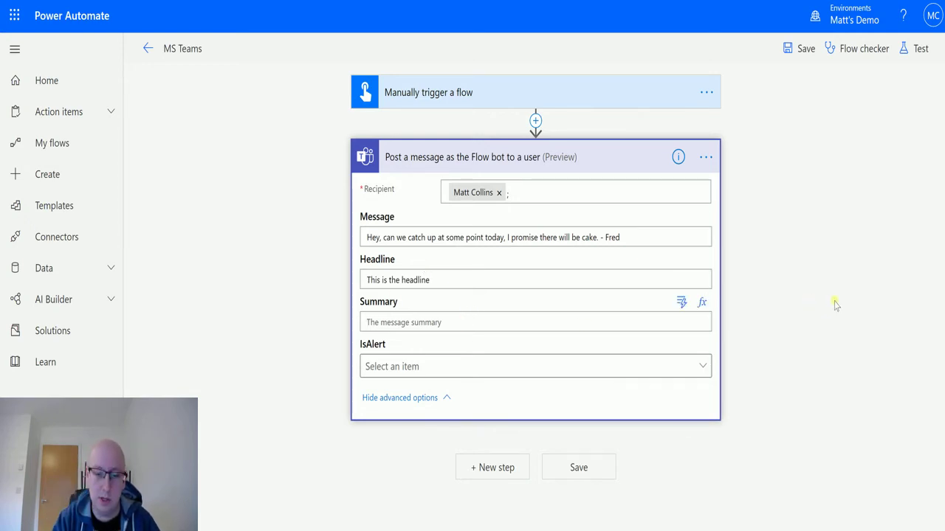
pyautogui.write('Quick Ch')
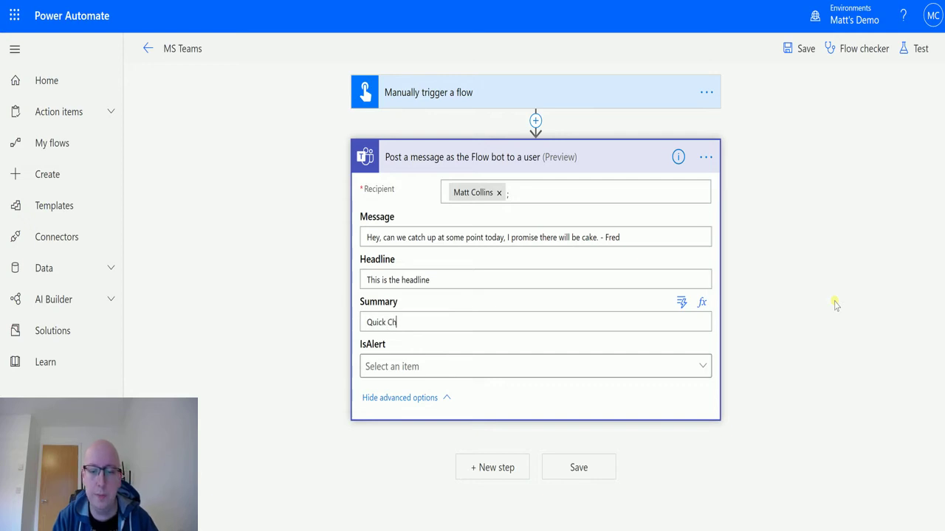
pyautogui.press('BackSpace')
pyautogui.write('atch Up')
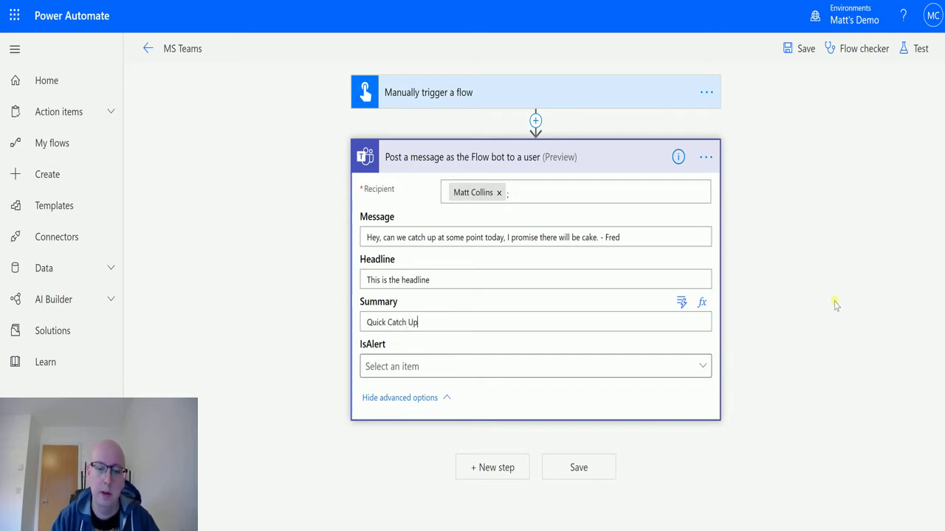
# Replace the headline with "Let's Chat" and set IsAlert to Yes
pyautogui.moveTo(476, 279); pyautogui.dragTo(312, 322)
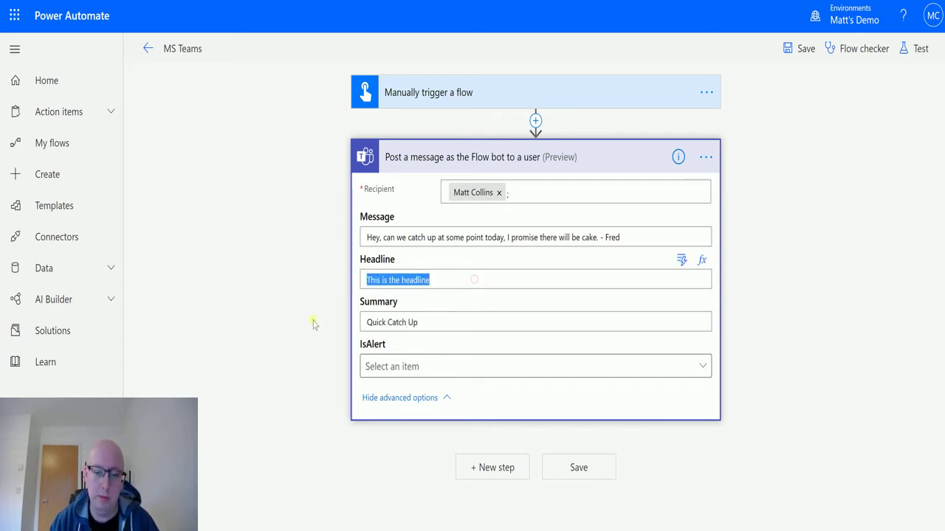
pyautogui.write("Let's Chat")
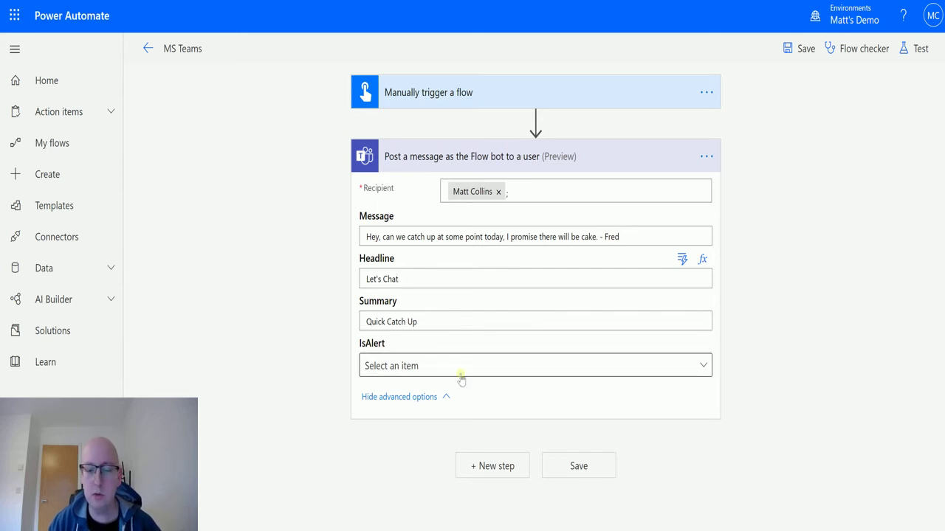
pyautogui.click(460, 367)
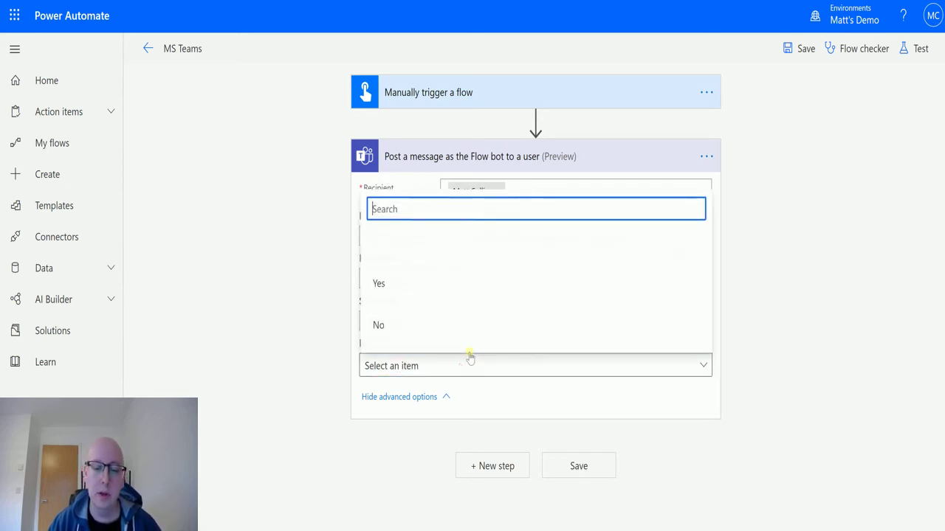
pyautogui.click(418, 296)
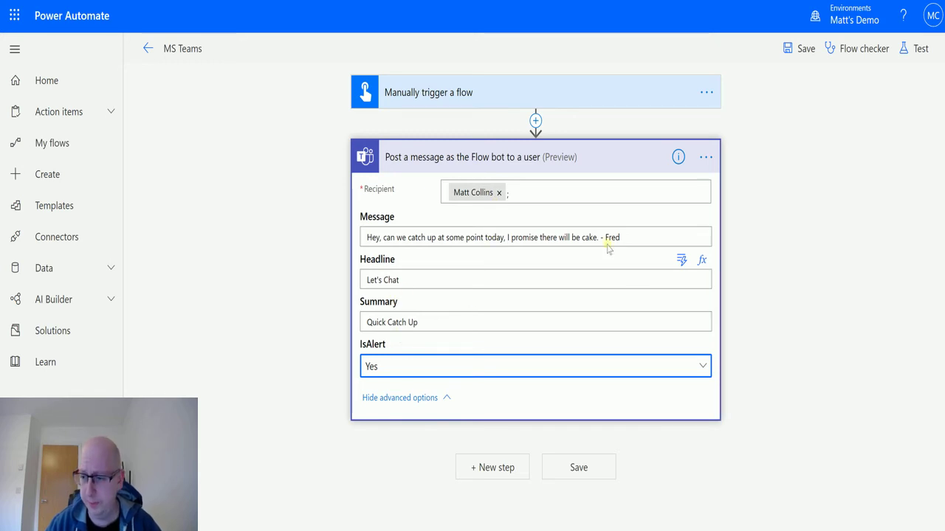
# Save the flow and test it by performing the trigger action, running it manually
pyautogui.click(919, 52)
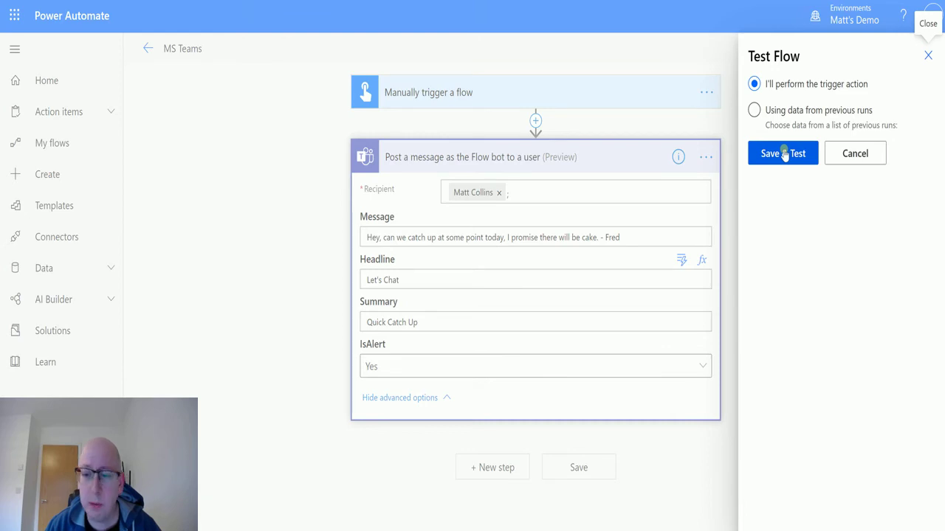
pyautogui.click(784, 154)
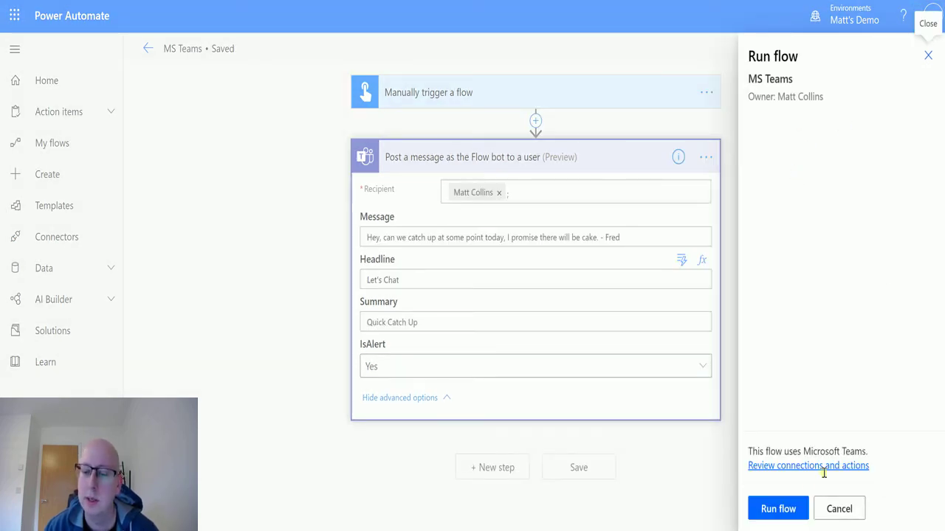
pyautogui.click(784, 508)
pyautogui.click(784, 508)
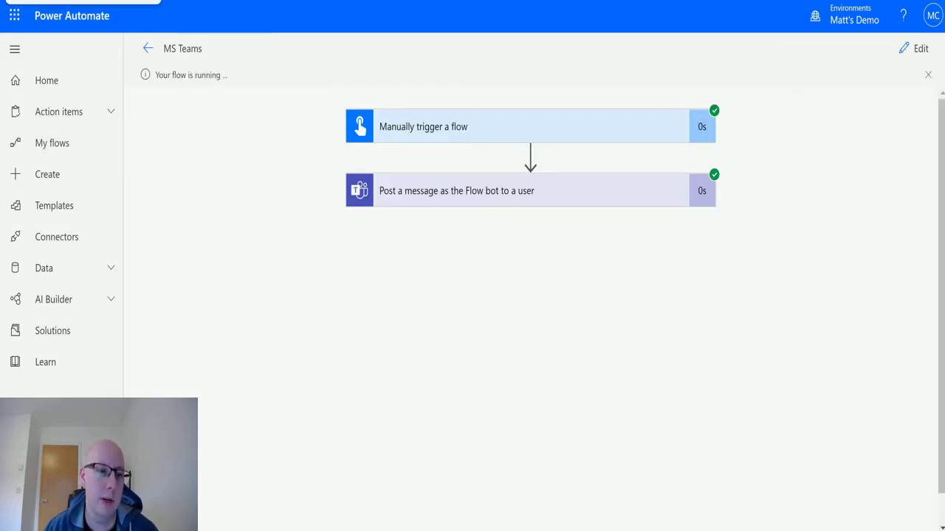
# Switch to Microsoft Teams and check the Flow bot's message in the chat and its notification in the activity feed
pyautogui.hotkey('alt', 'Tab')
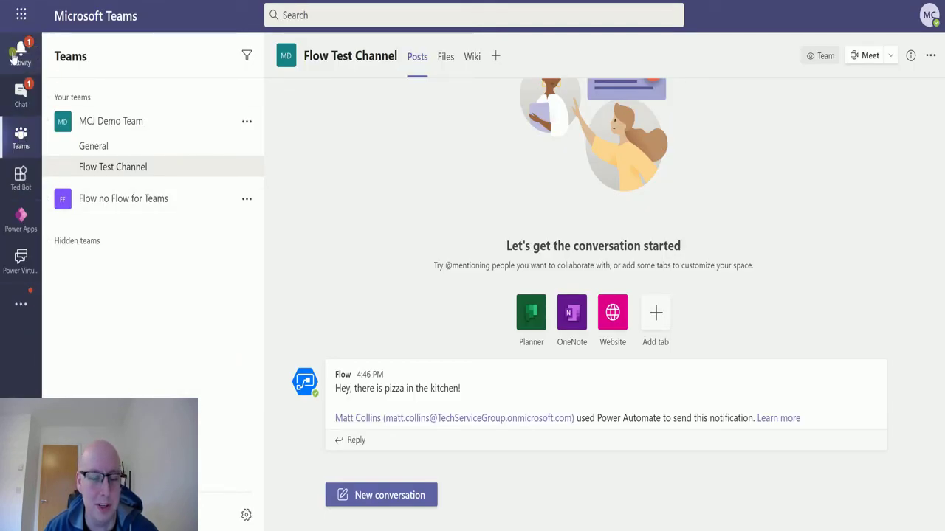
pyautogui.click(17, 305)
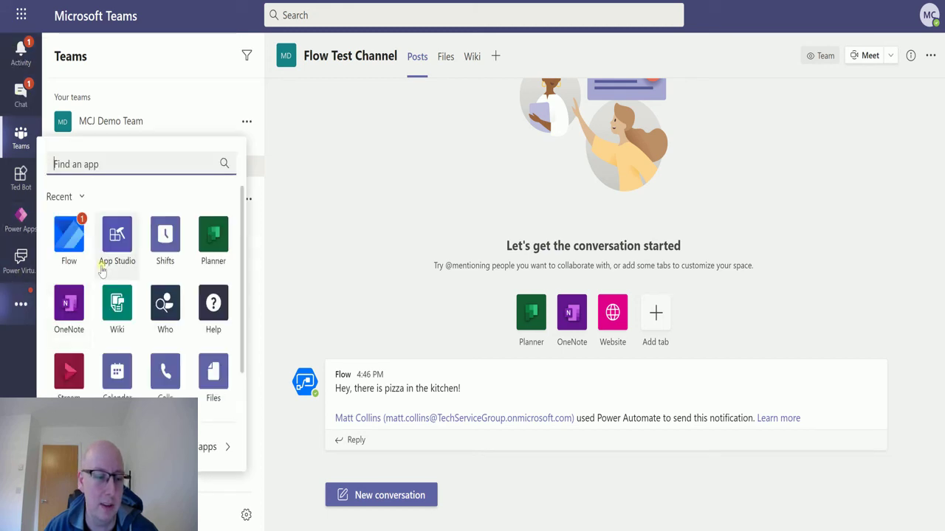
pyautogui.click(22, 100)
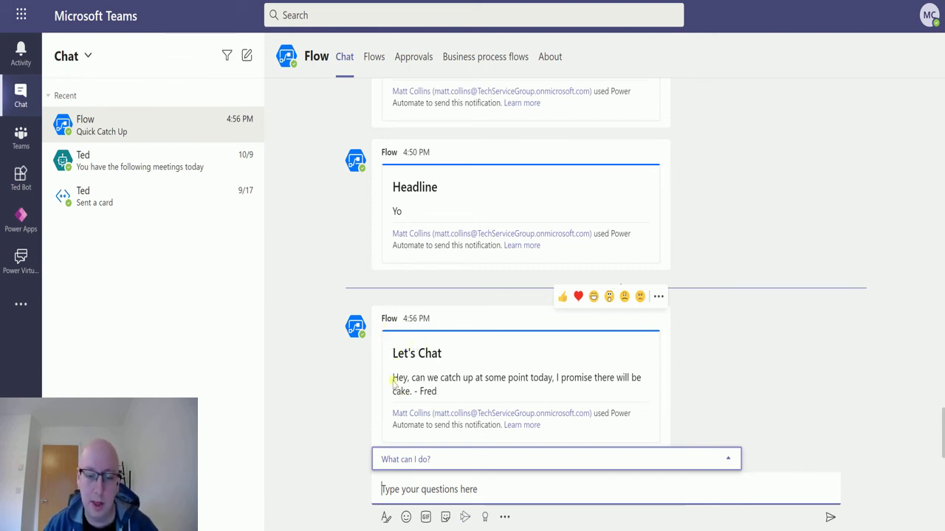
pyautogui.click(680, 336)
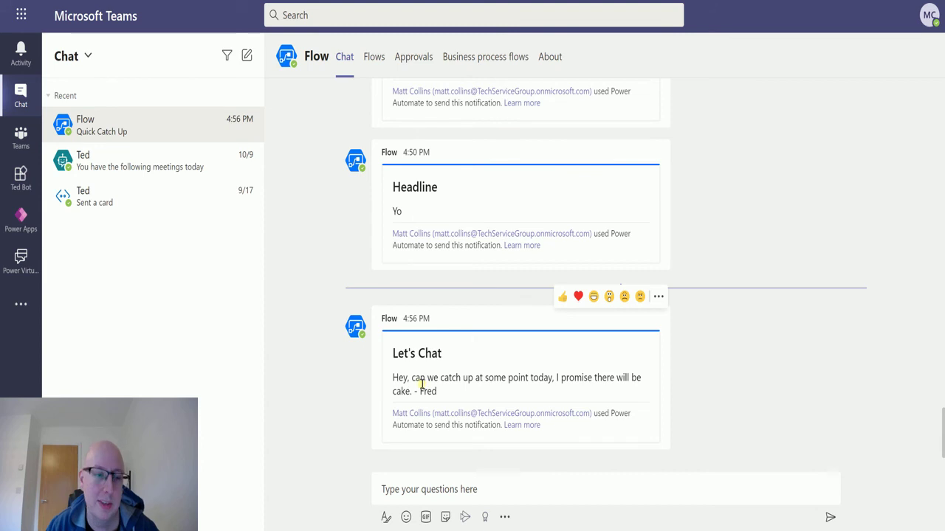
pyautogui.click(20, 53)
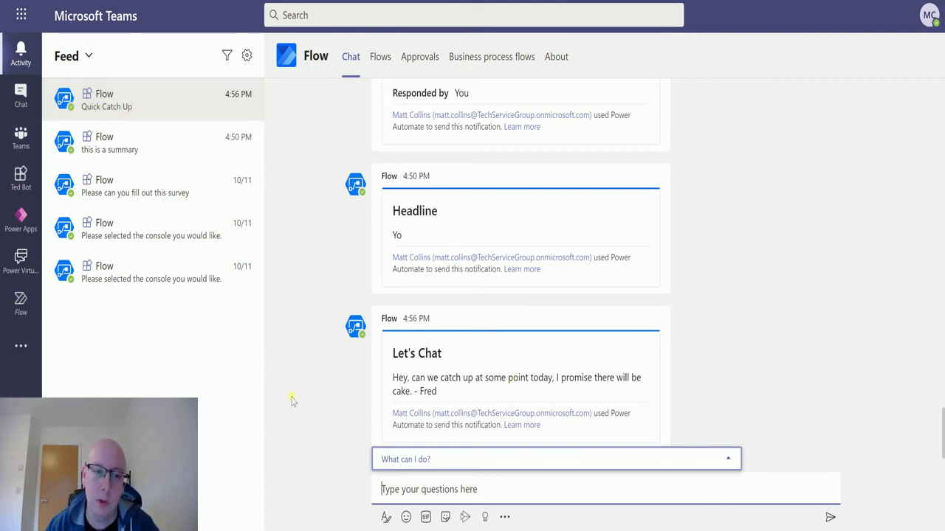
# Switch back to Power Automate and examine all inputs of the Teams message action in the flow run
pyautogui.hotkey('alt', 'Tab')
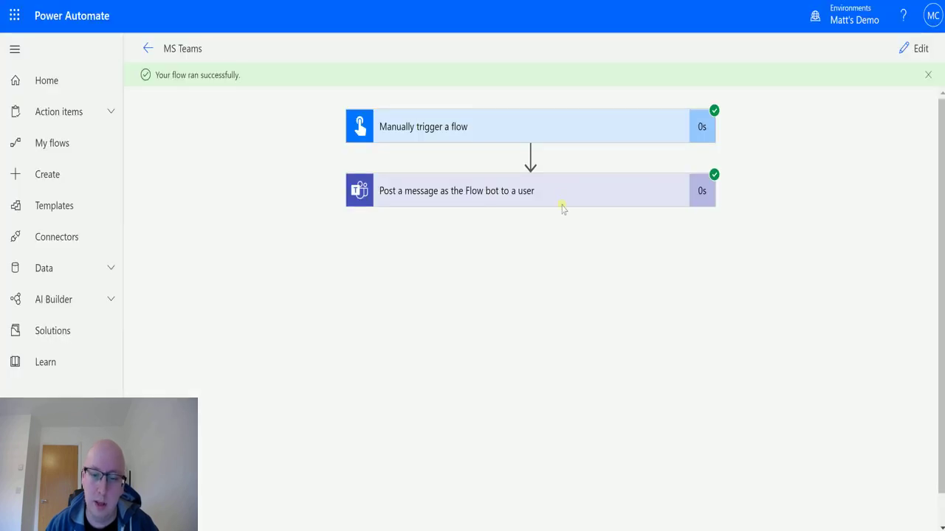
pyautogui.click(652, 208)
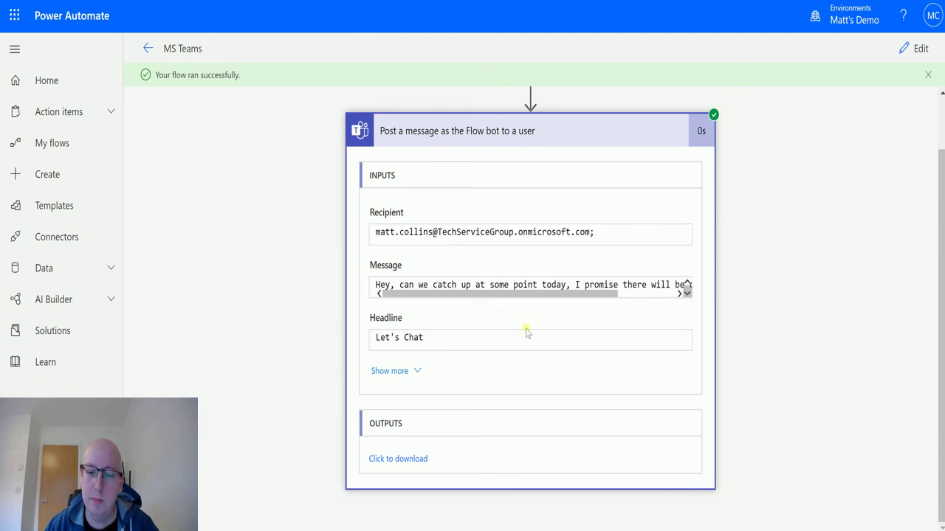
pyautogui.click(389, 371)
pyautogui.scroll(3, 612, 350)
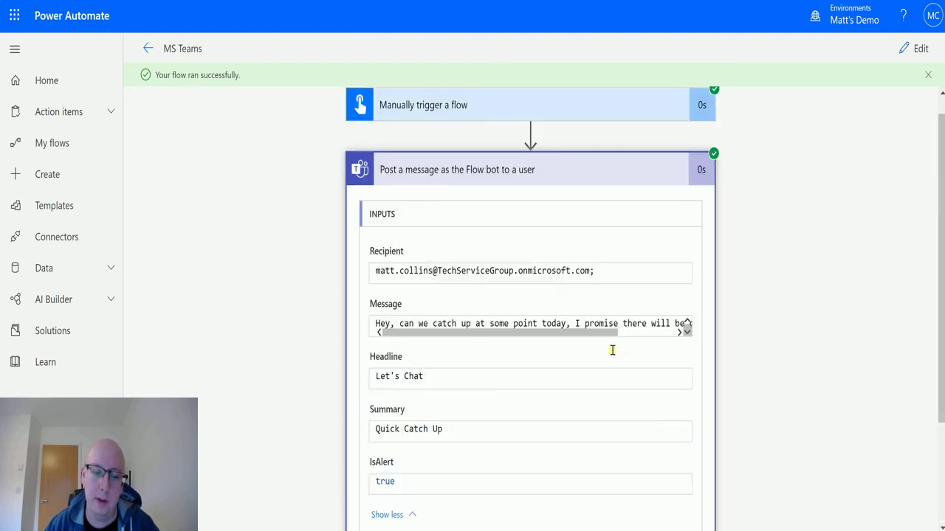